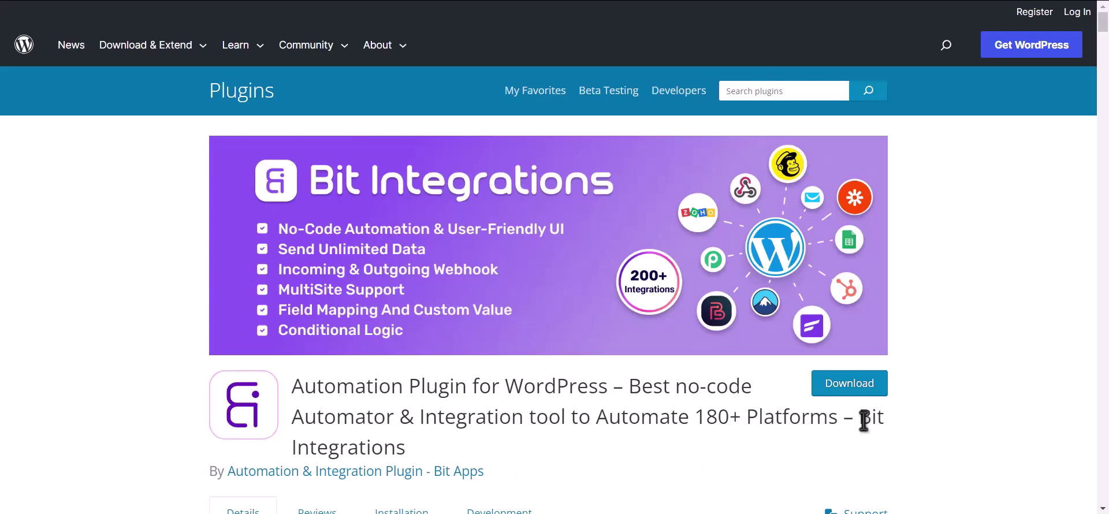
Start a new integration with Elementor's Contact Form as its trigger.
left_click_drag(859, 417, 867, 437)
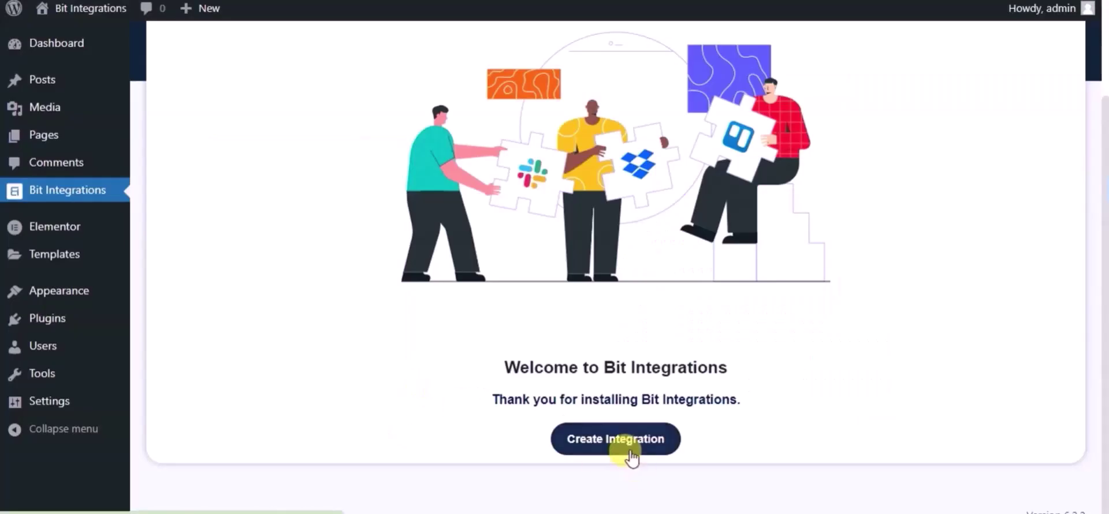
left_click(631, 452)
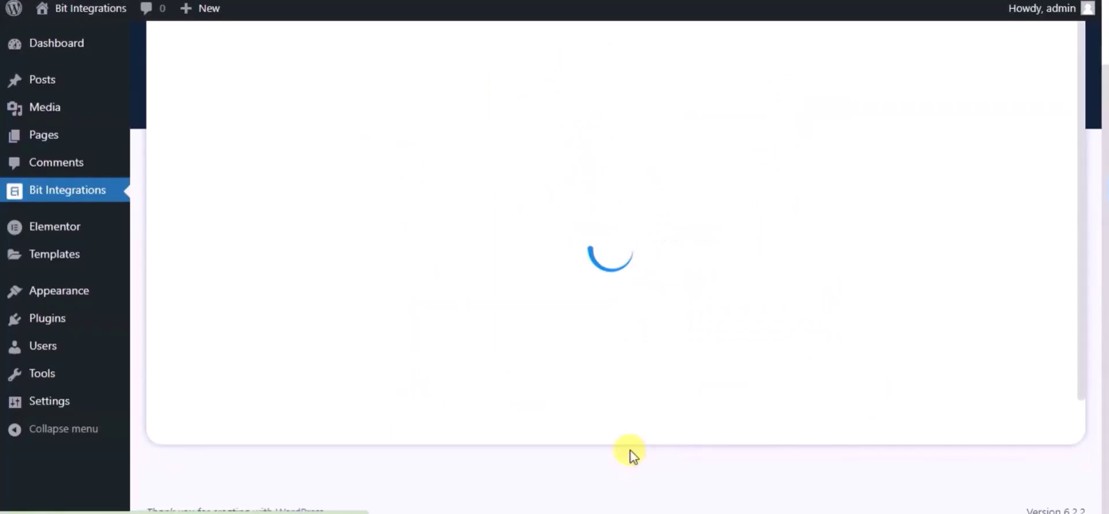
type("ele")
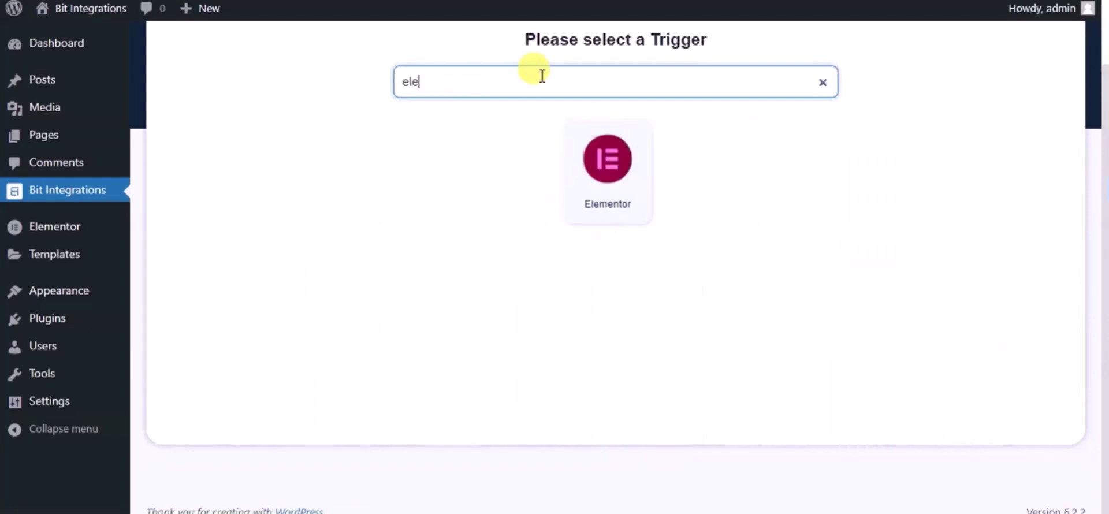
left_click(567, 148)
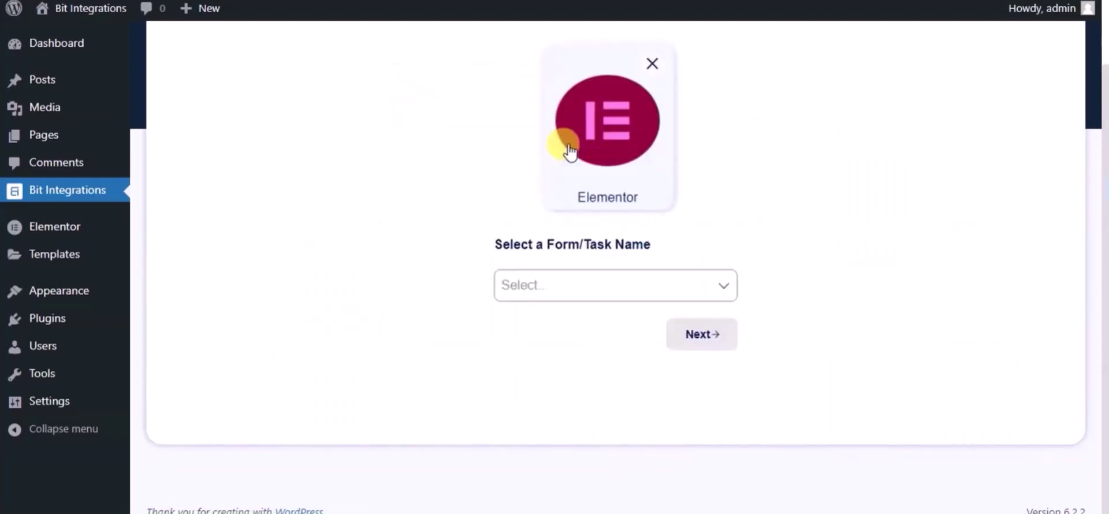
left_click(571, 285)
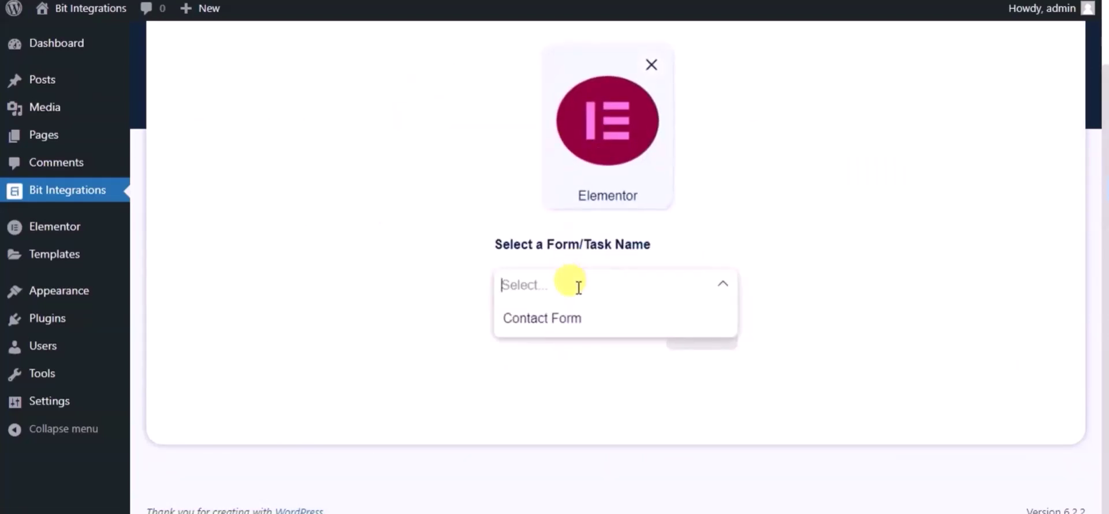
left_click(578, 329)
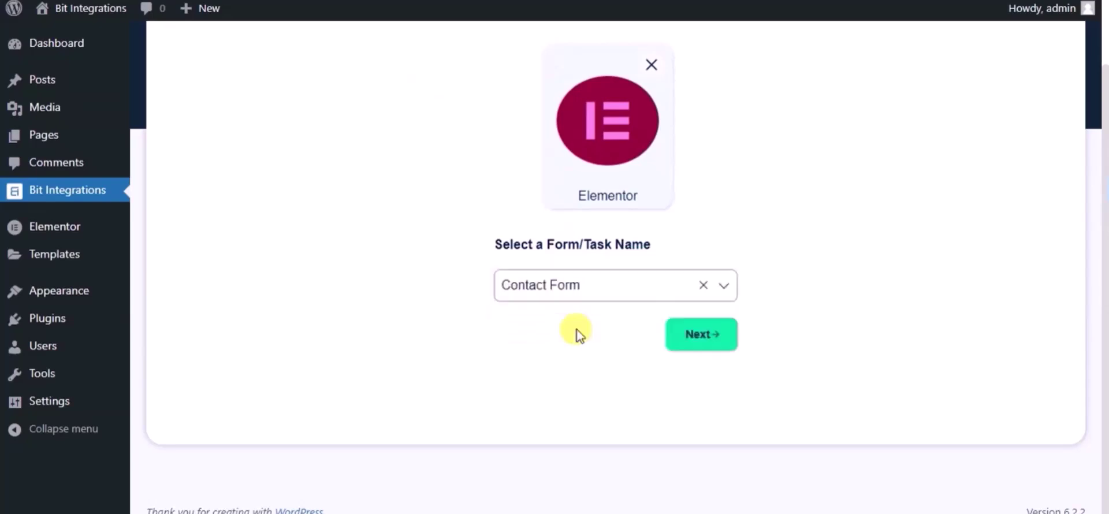
left_click(670, 335)
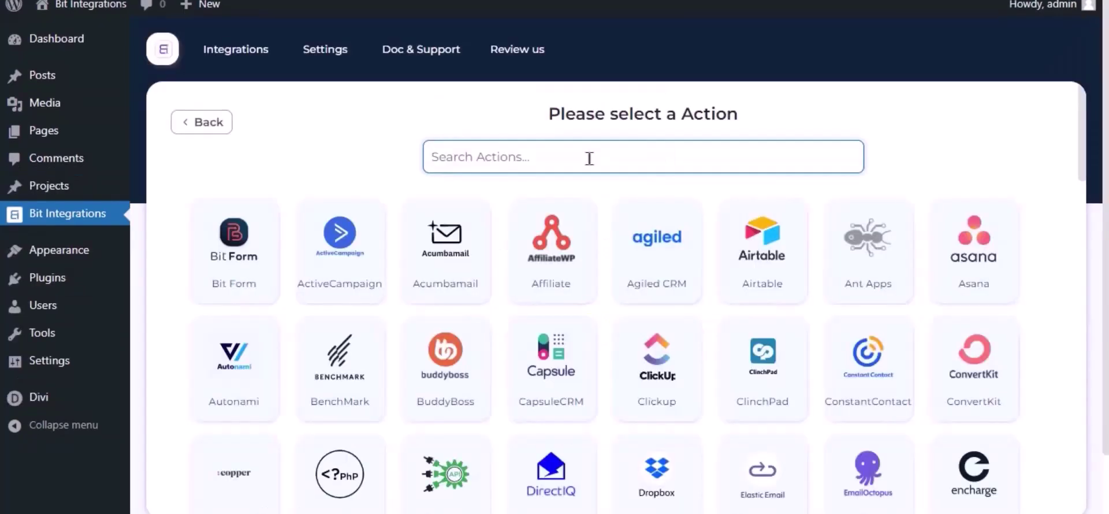
Pick Mautic as the action and review its Integration Name and client ID/secret help text.
type("mautic")
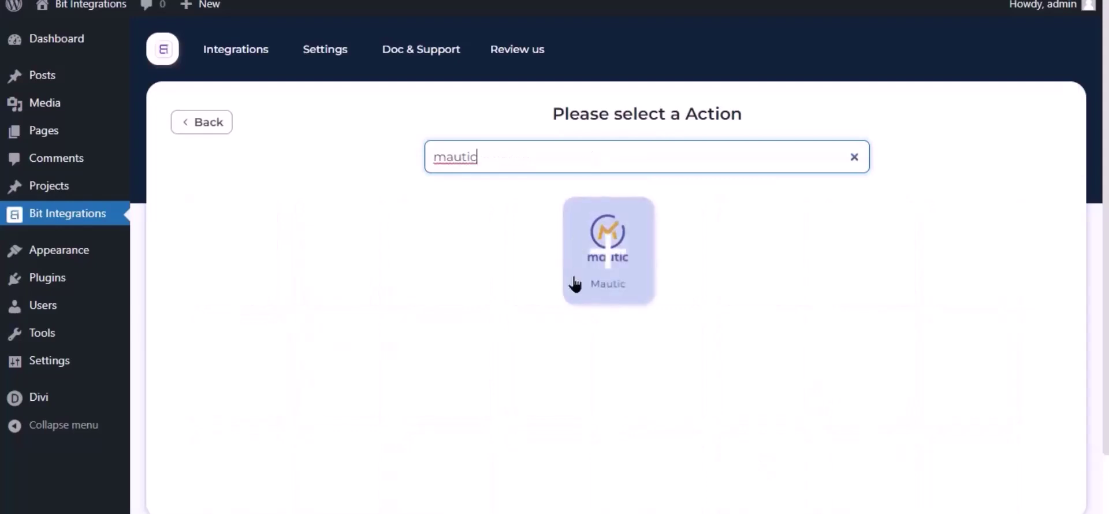
left_click(574, 279)
left_click(231, 237)
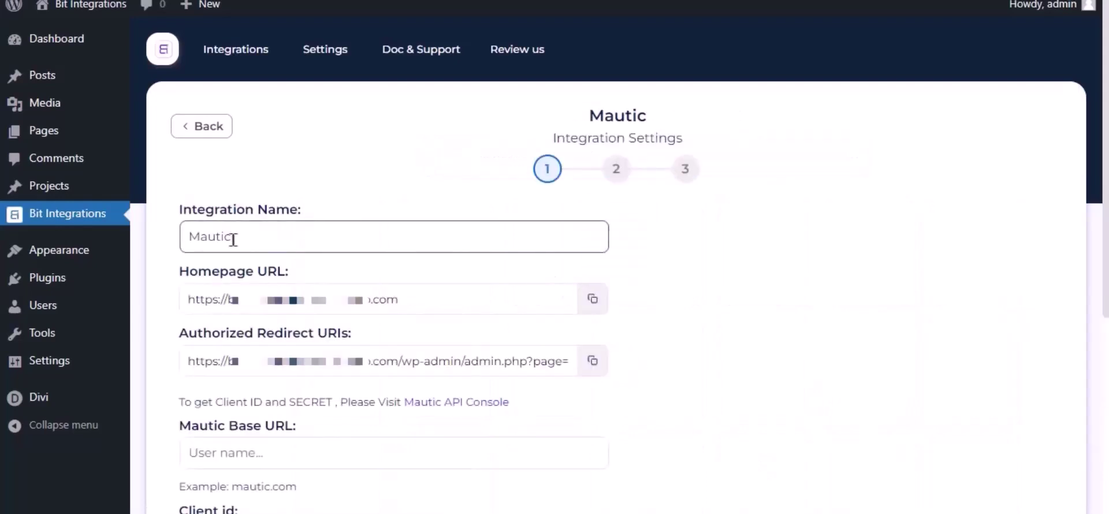
double_click(222, 239)
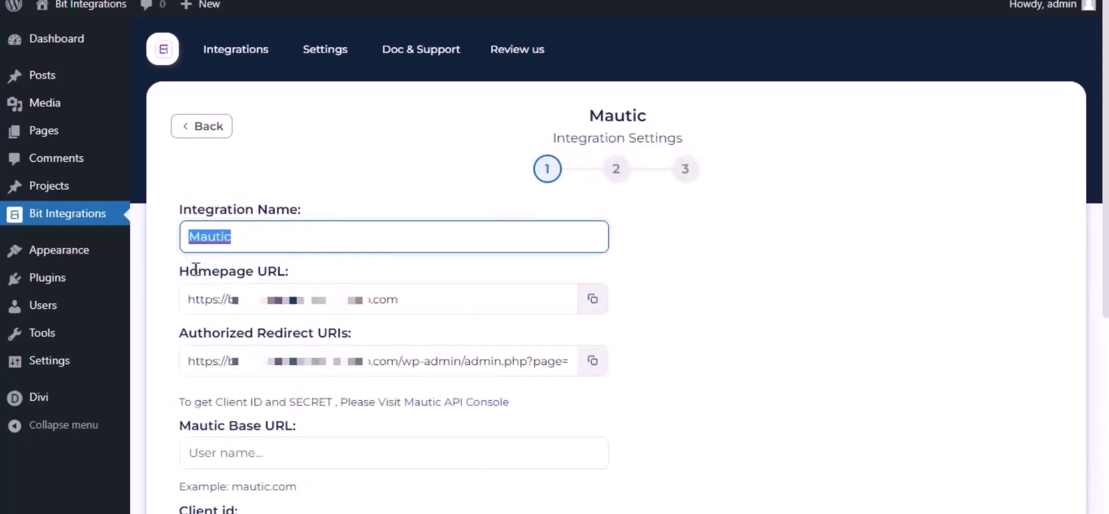
scroll(314, 284, "down", 4)
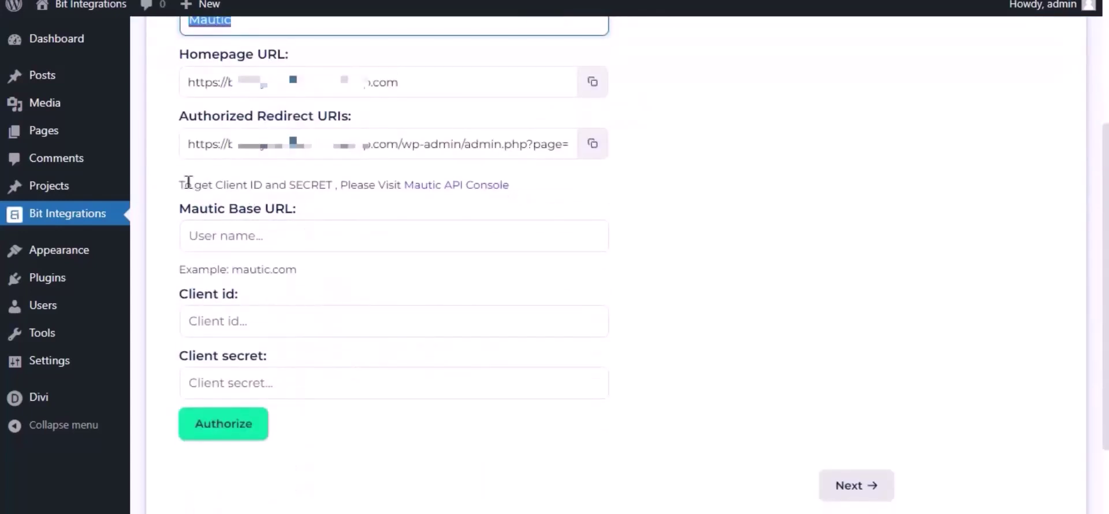
left_click_drag(176, 185, 401, 223)
left_click(400, 222)
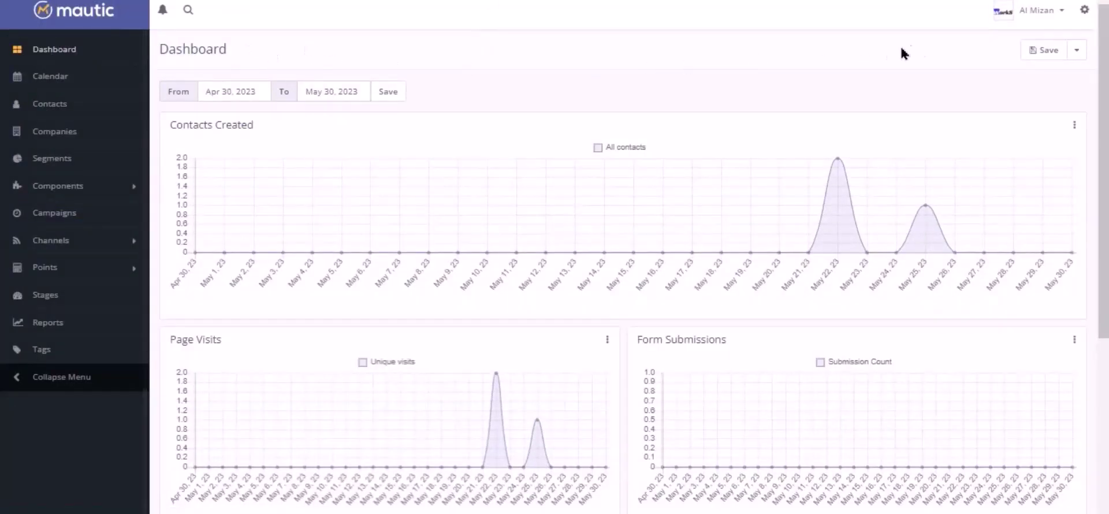
In Mautic's API Credentials settings, create a new OAuth 2 credential named 'For Bit Integrations'.
left_click(1083, 10)
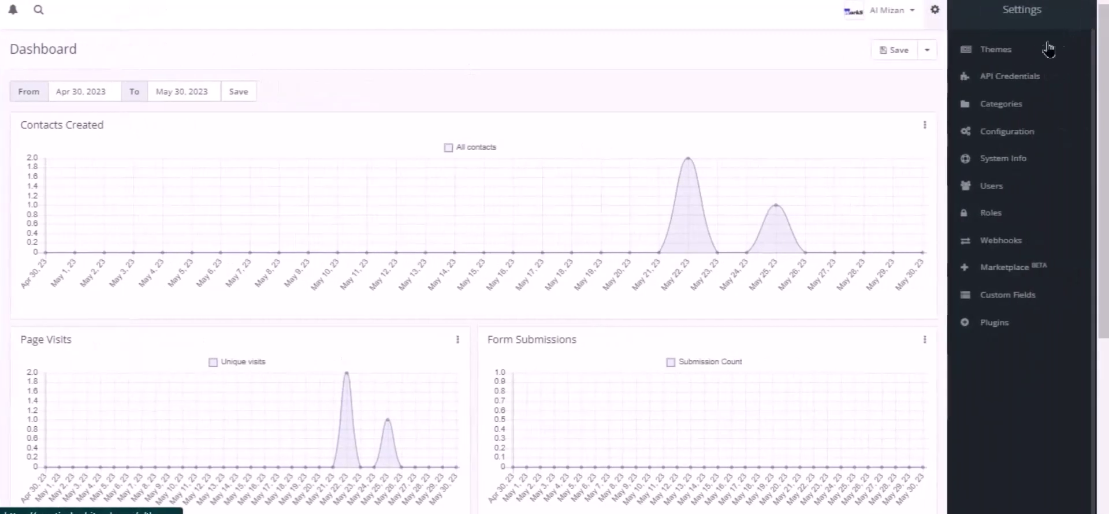
left_click(1015, 75)
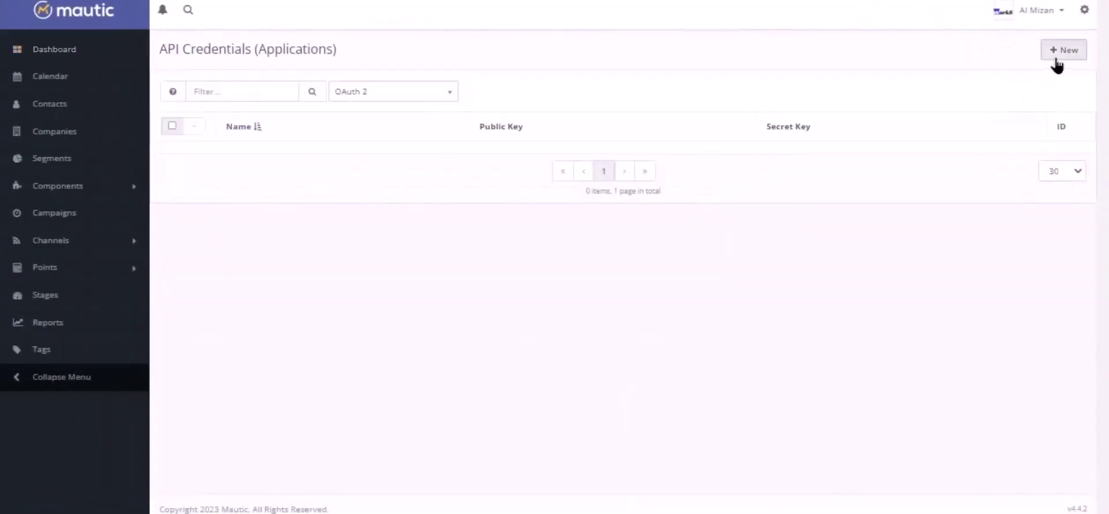
left_click(1053, 55)
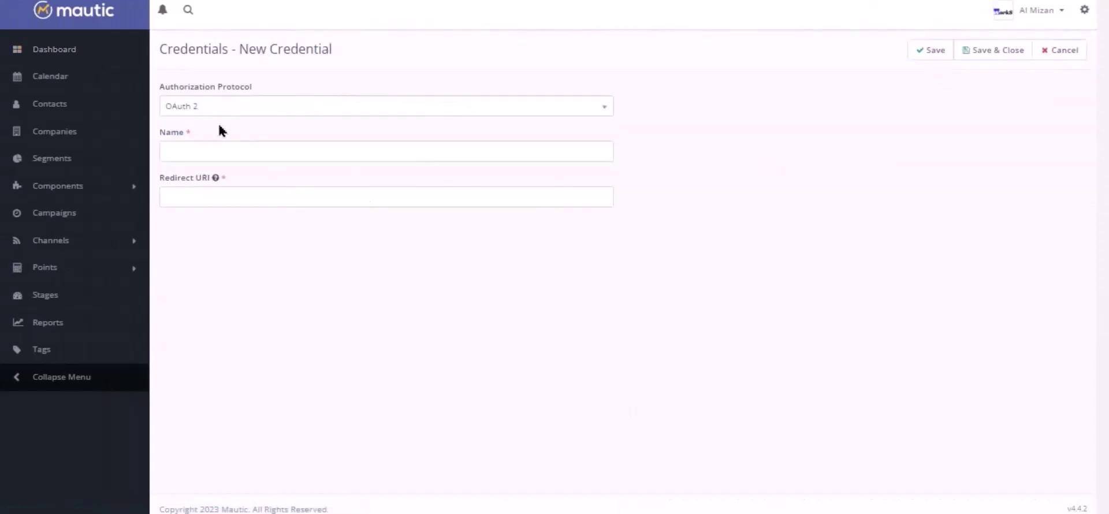
left_click(199, 112)
left_click(198, 153)
left_click(212, 150)
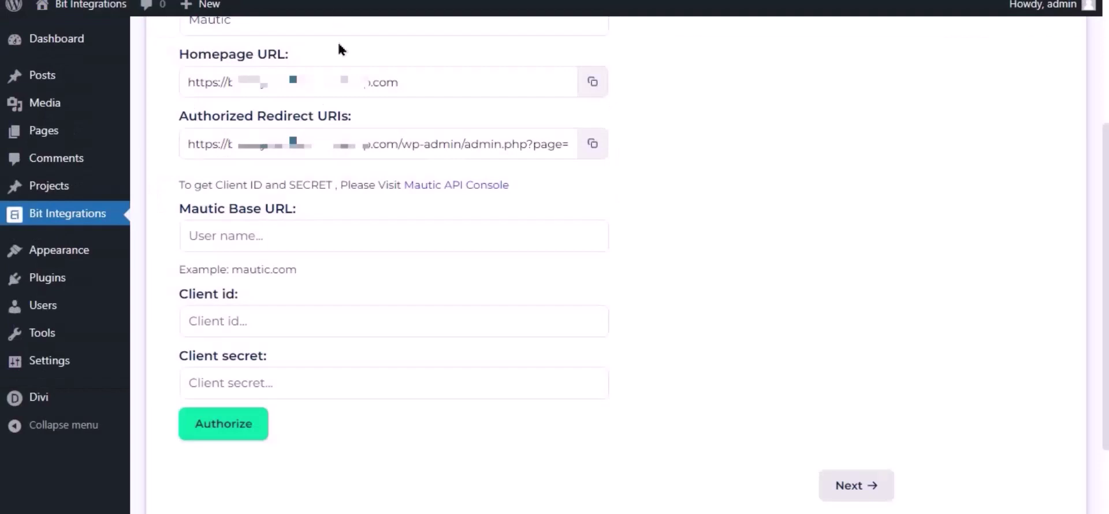
Paste the Bit Integrations authorized redirect URI into Mautic's Redirect URI and save the credential.
left_click(592, 143)
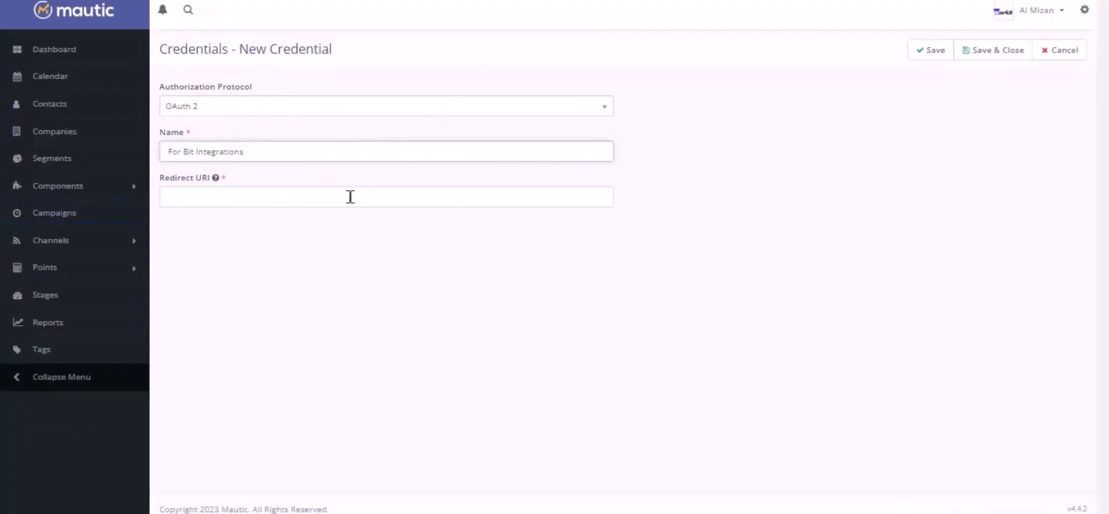
left_click(350, 197)
key("ctrl+v")
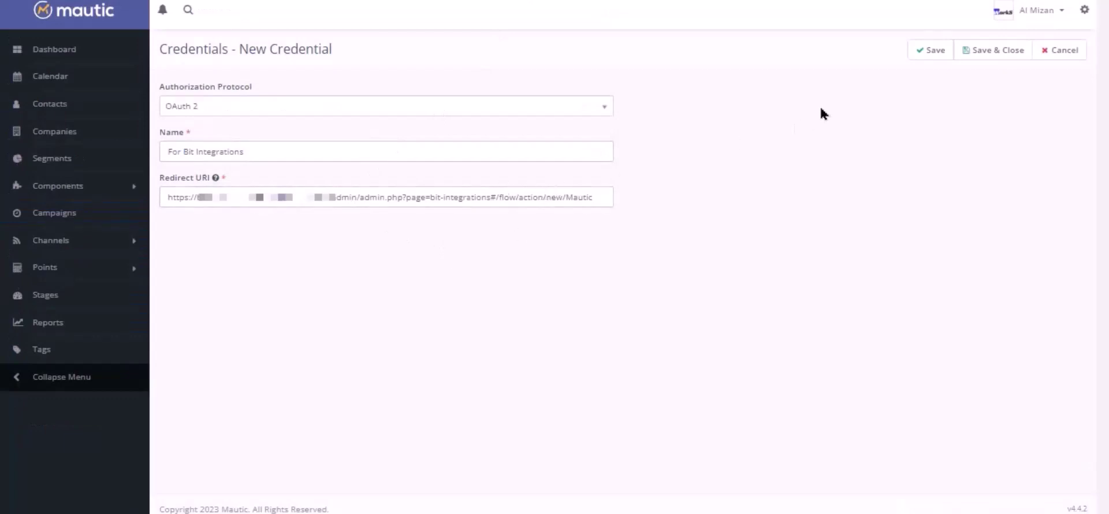
left_click(933, 50)
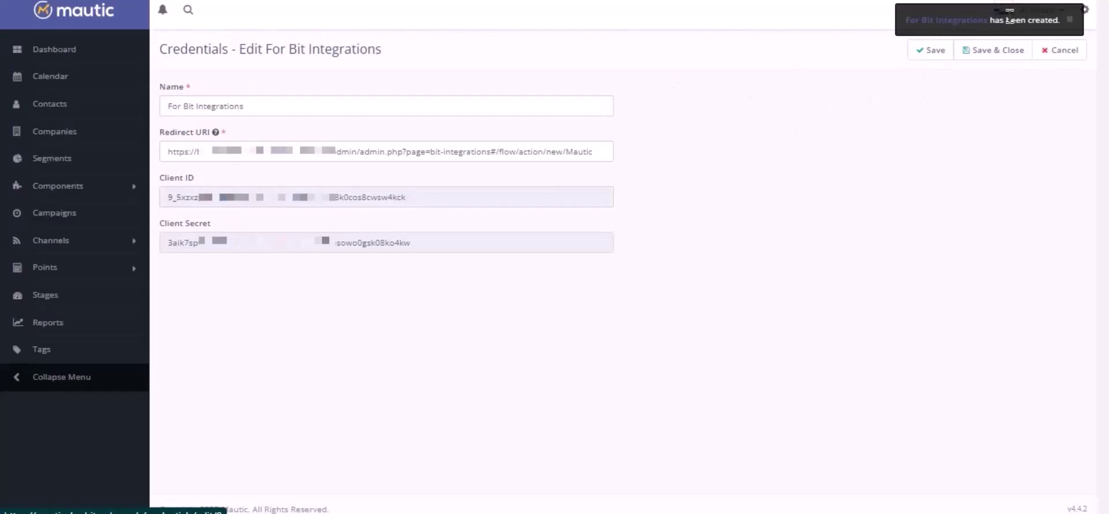
Copy the generated Mautic Client ID into the Bit Integrations Client id field.
double_click(360, 201)
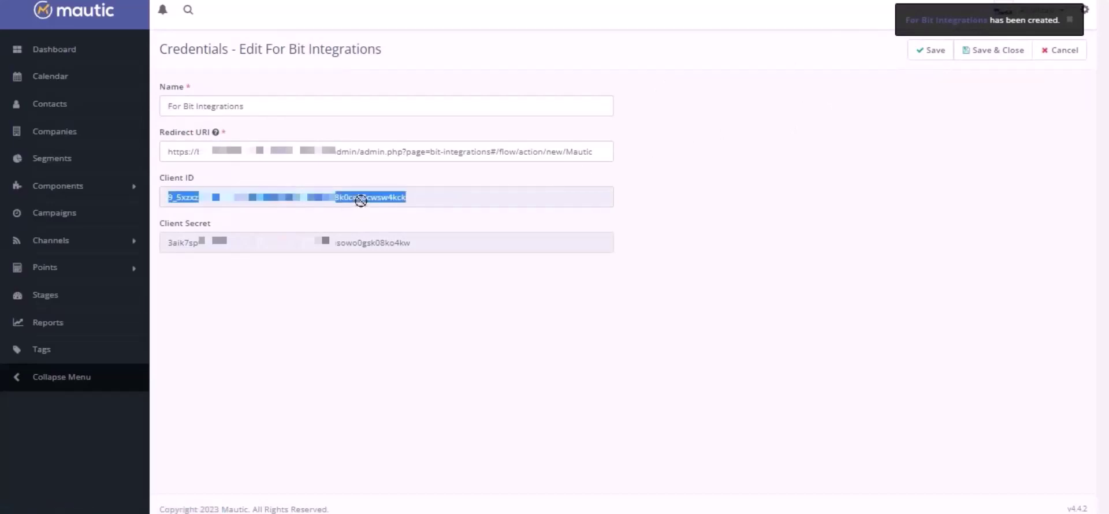
right_click(359, 201)
left_click(411, 221)
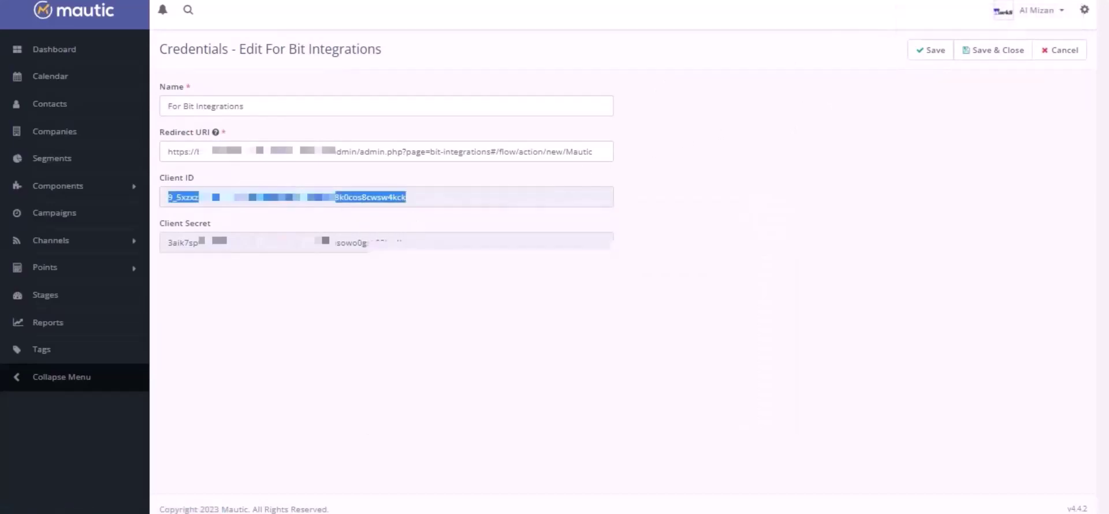
key("ctrl+Tab")
left_click(297, 320)
key("ctrl+v")
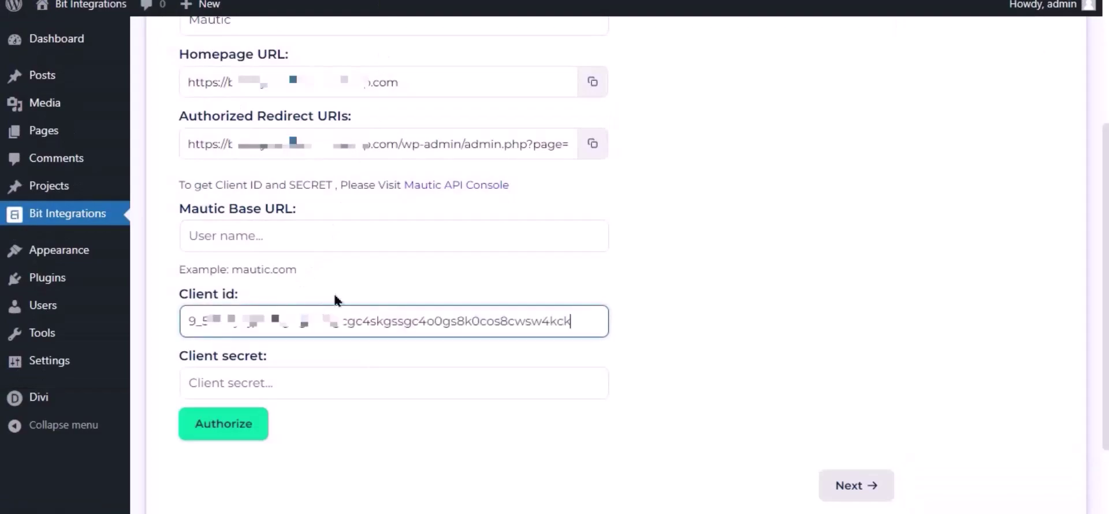
Copy the Mautic Client Secret into the Bit Integrations client secret field.
key("ctrl+Tab")
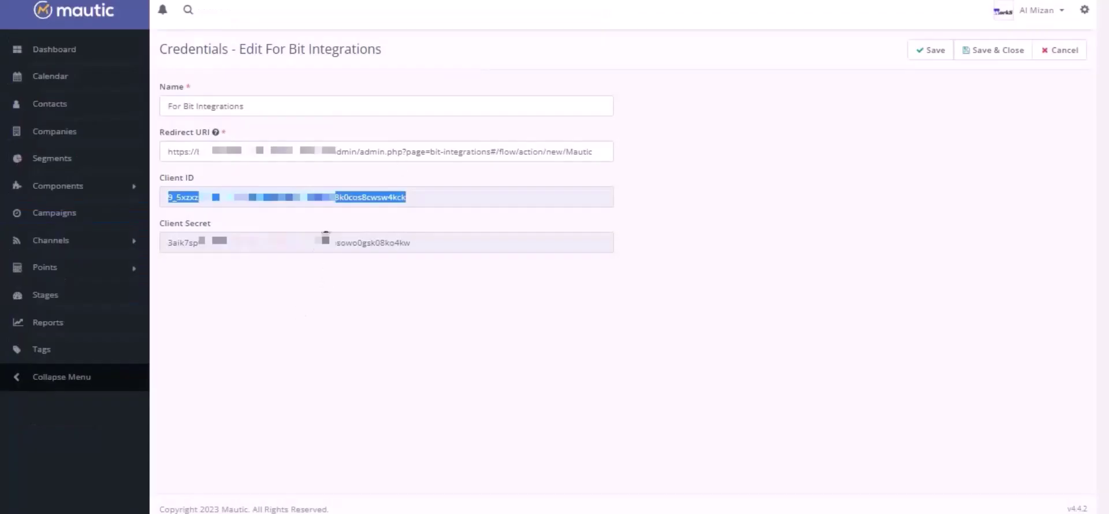
left_click(324, 243)
double_click(324, 242)
key("ctrl+c")
key("ctrl+Tab")
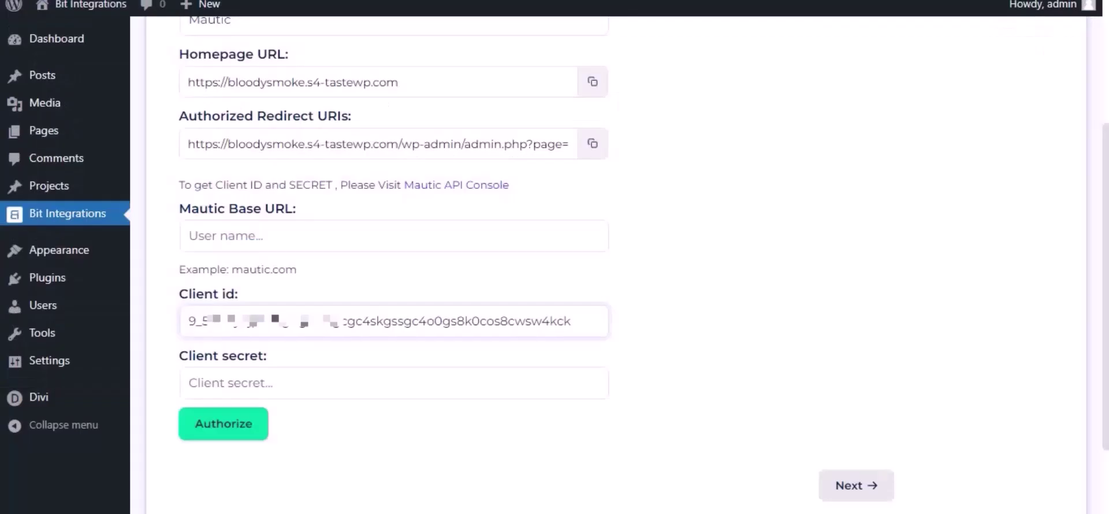
left_click(250, 387)
key("ctrl+v")
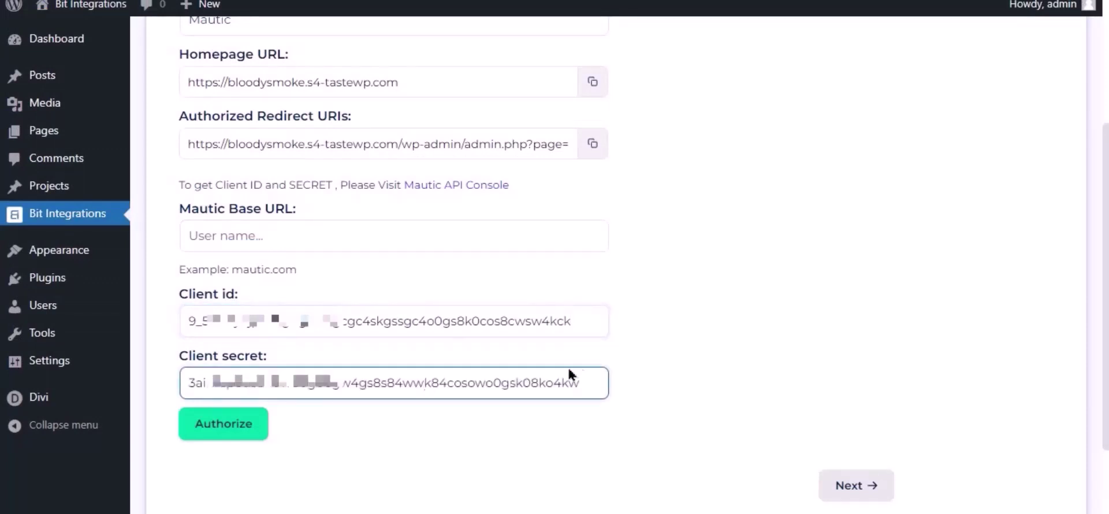
Paste the Mautic site address into the Mautic Base URL field.
left_click(385, 233)
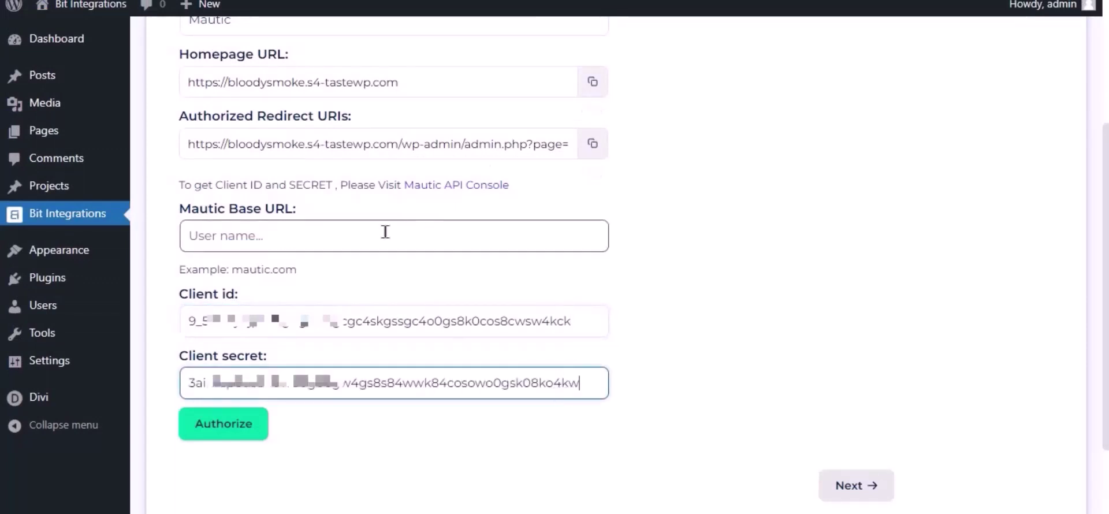
left_click(270, 242)
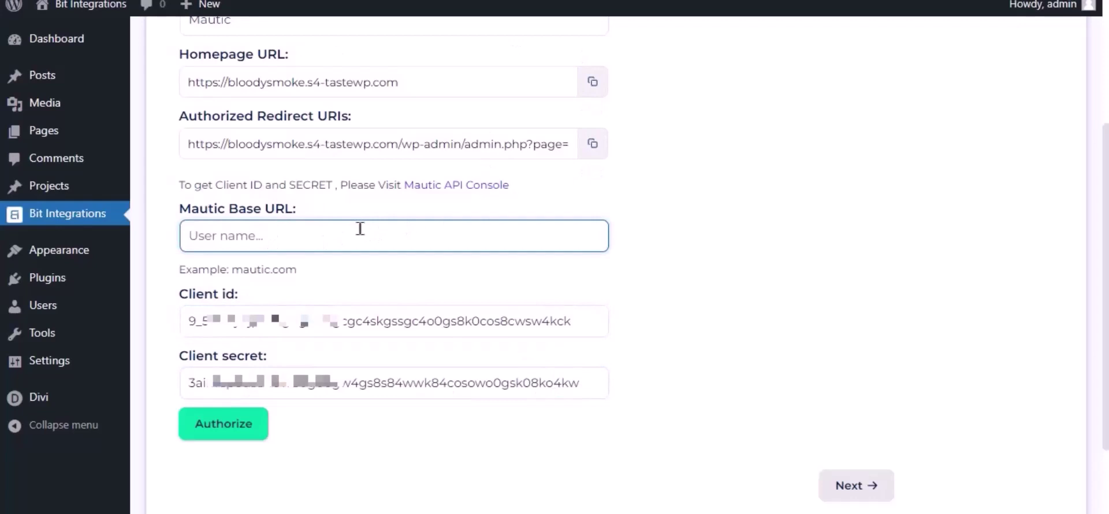
key("ctrl+v")
key("ctrl+shift+Left")
key("ctrl+shift+Left")
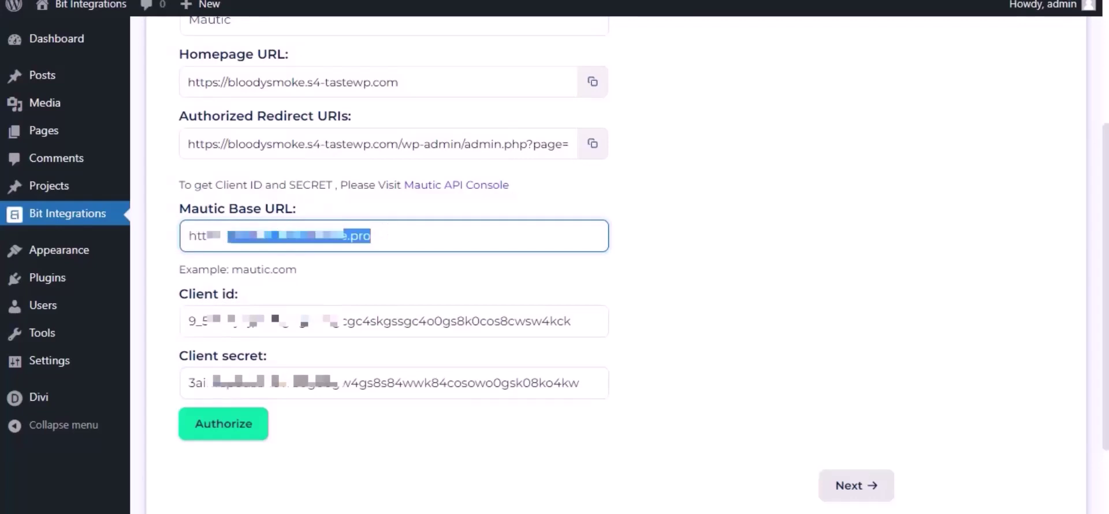
left_click(316, 265)
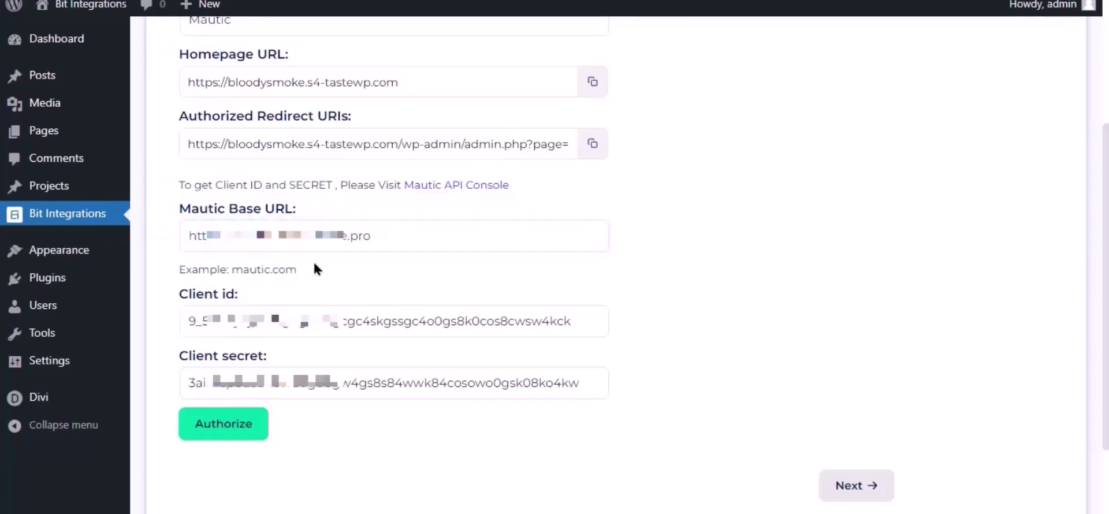
Authorize the Mautic connection by logging in to Mautic and accepting the access request.
left_click(219, 437)
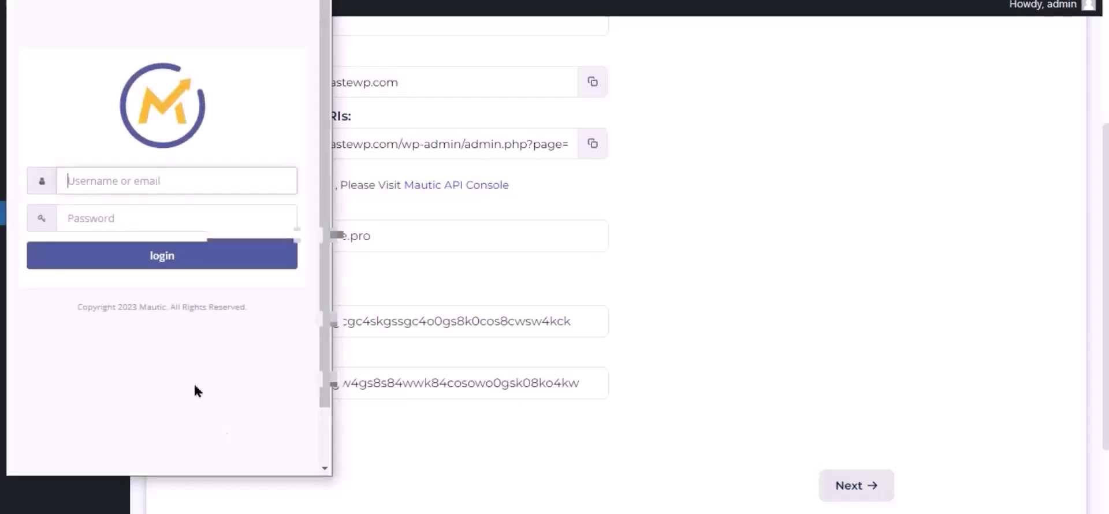
left_click(119, 185)
left_click(198, 267)
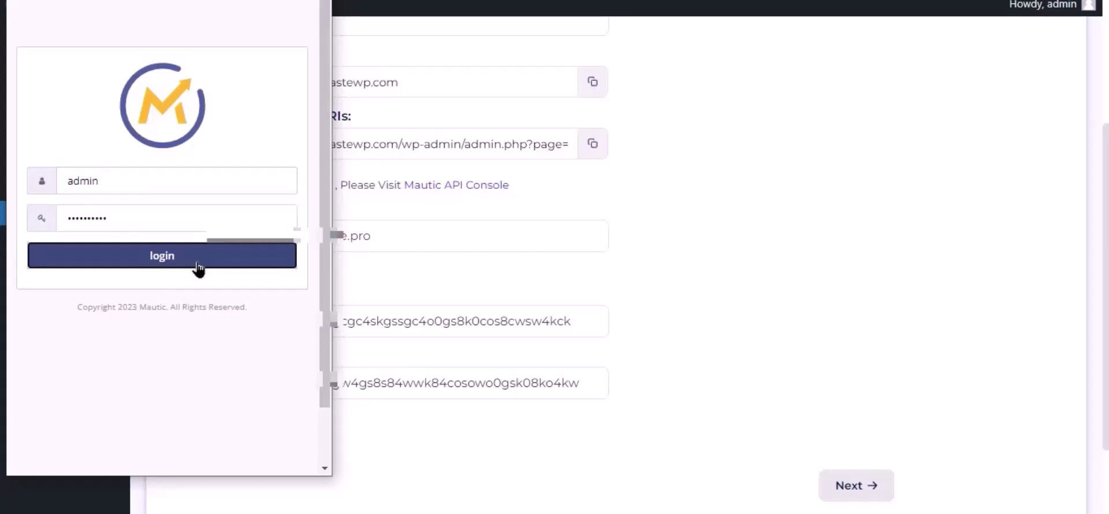
left_click(144, 218)
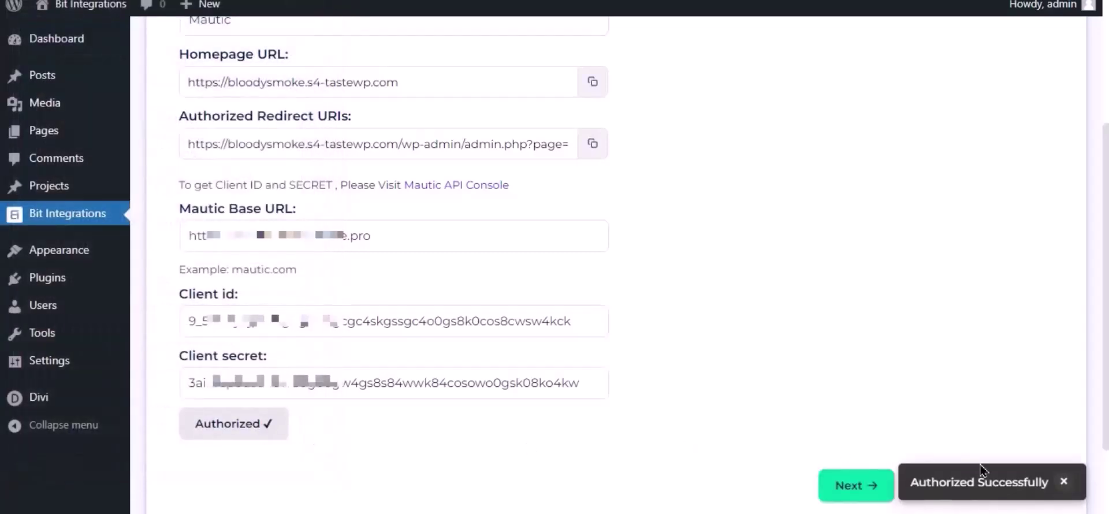
Map the form's Email Address field to the Mautic Email field.
left_click(854, 486)
scroll(609, 374, "up", 3)
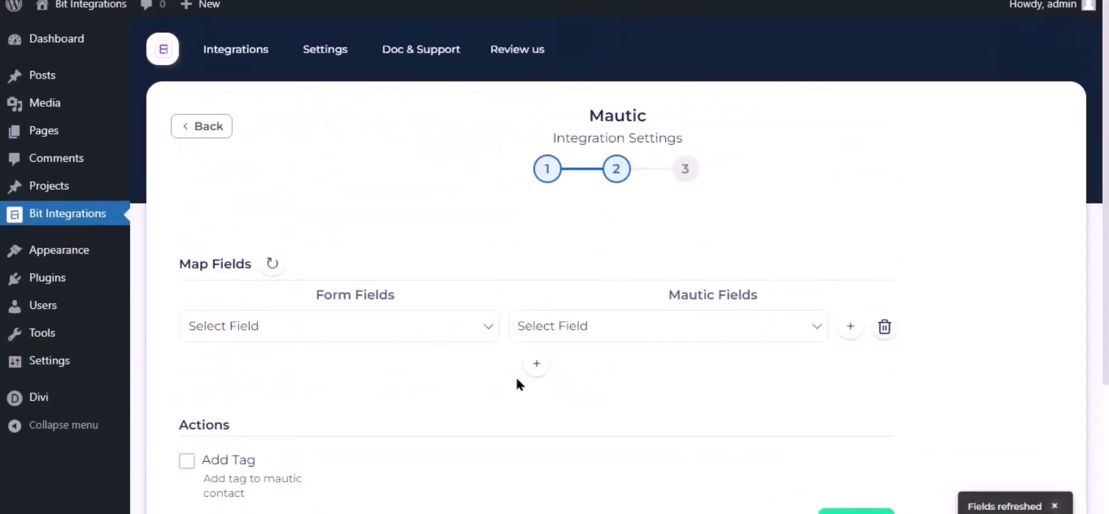
left_click(566, 325)
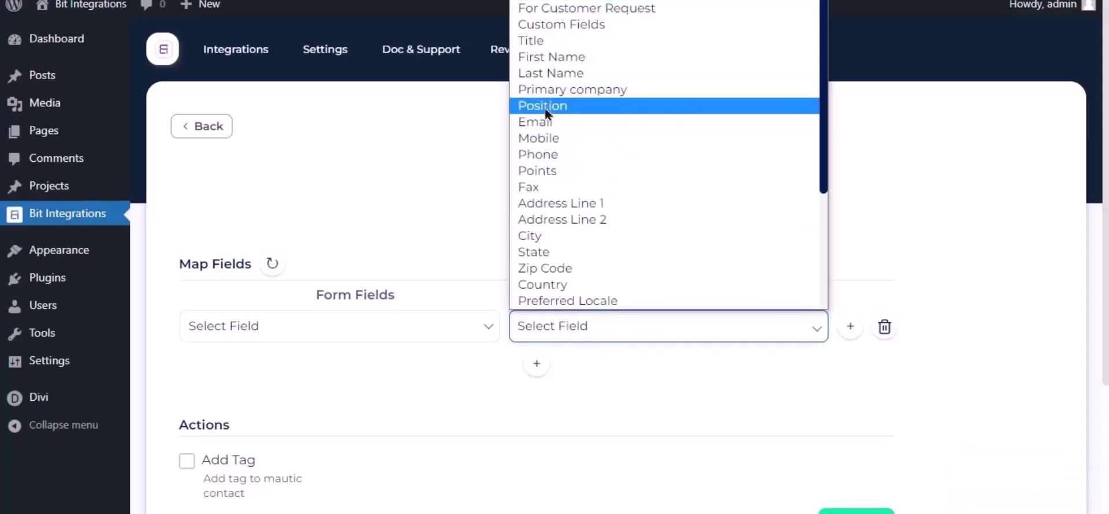
left_click(553, 122)
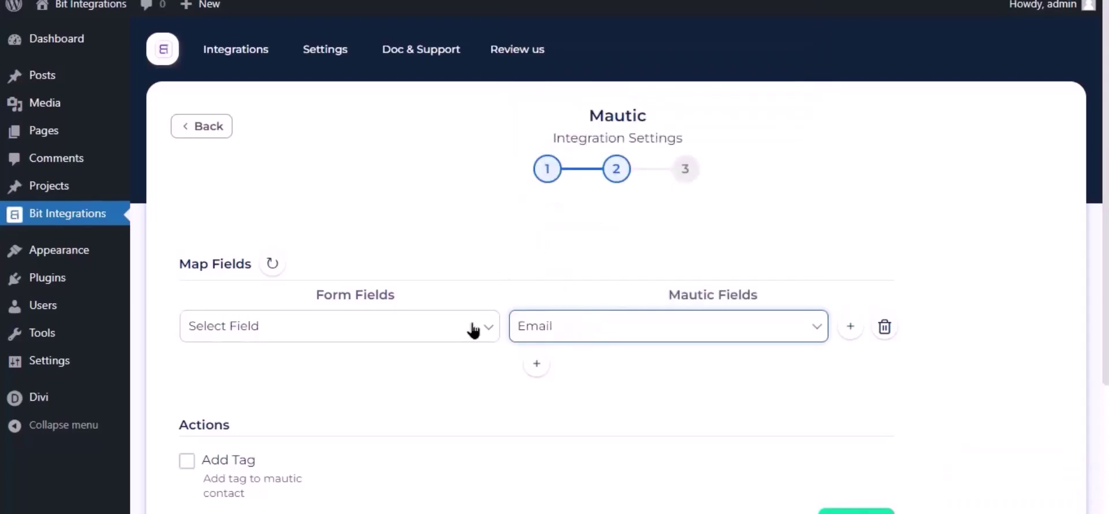
left_click(444, 337)
left_click(254, 400)
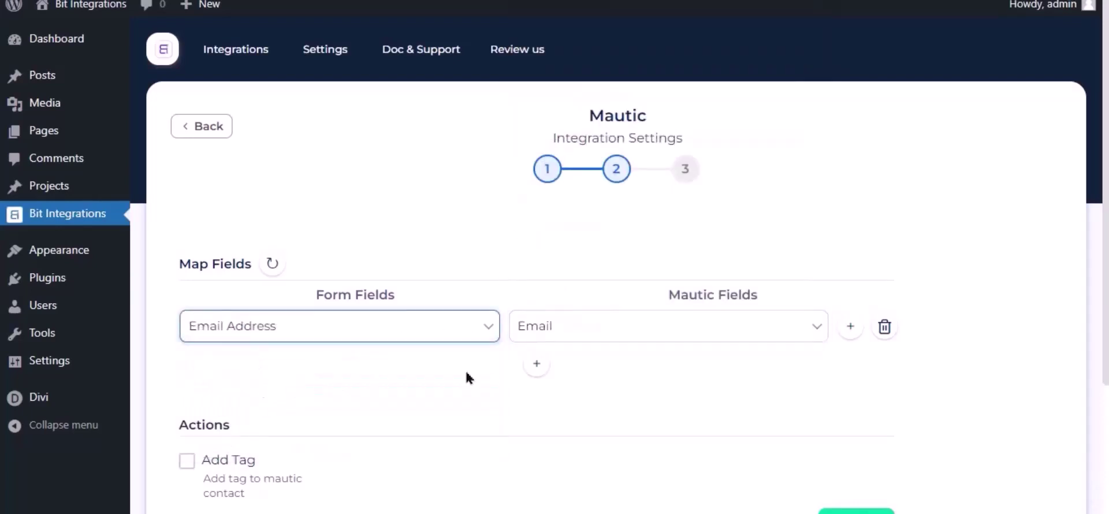
Add a second mapping of Name to Mautic First Name and switch on Conditional Logics.
left_click(536, 364)
left_click(574, 369)
left_click(539, 97)
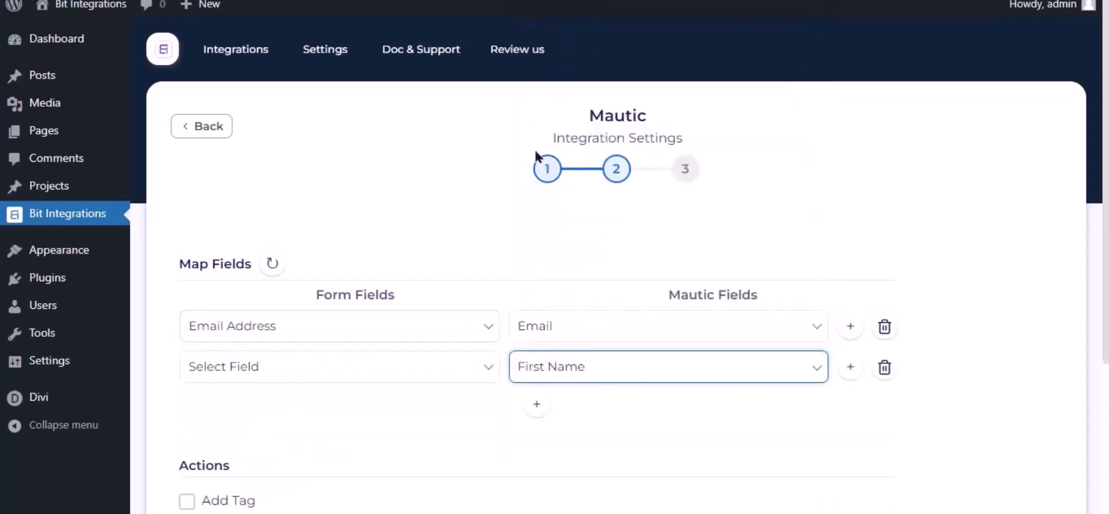
left_click(453, 368)
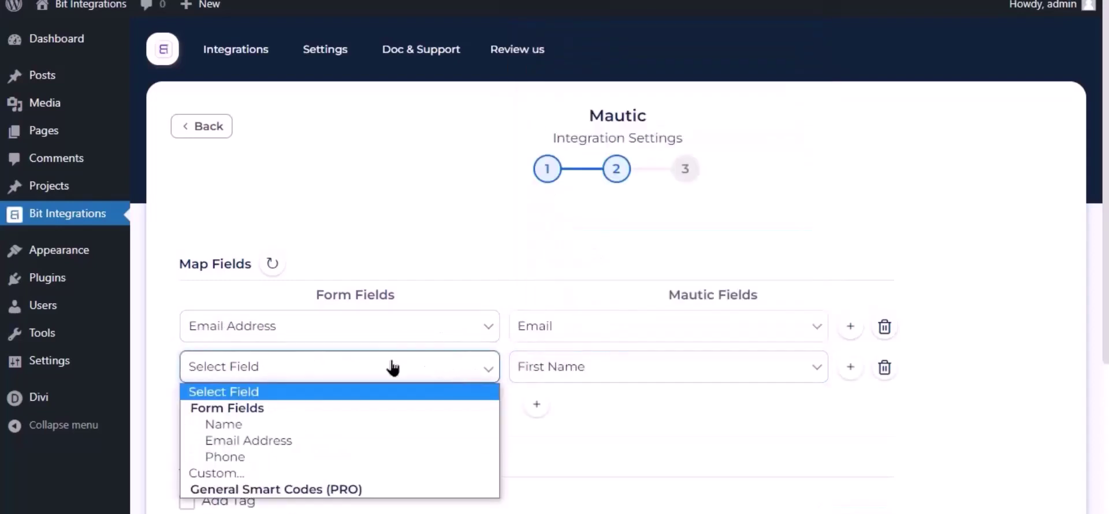
left_click(245, 426)
scroll(578, 303, "down", 3)
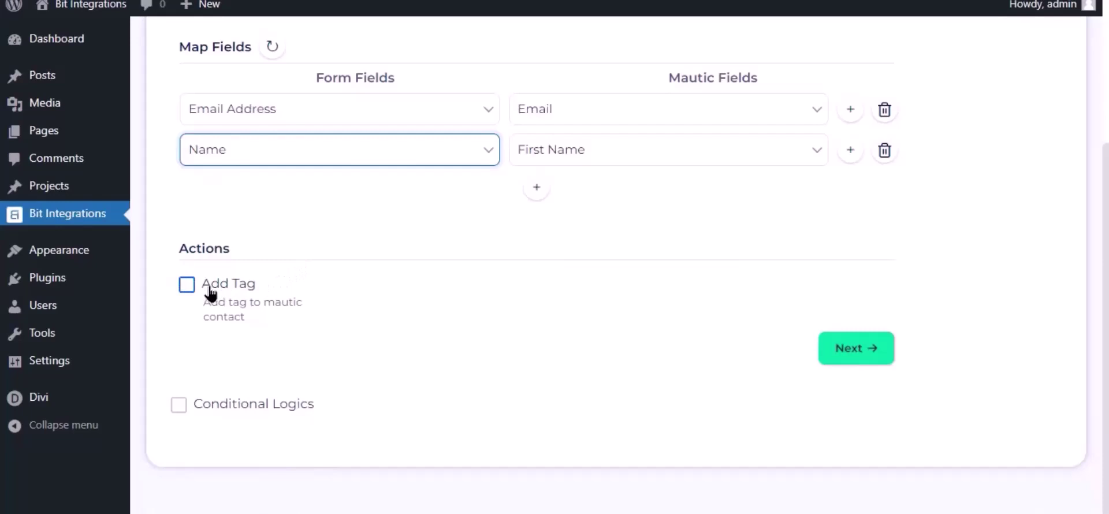
left_click(179, 407)
Turn Conditional Logics off and finish and save the Mautic integration.
scroll(183, 412, "down", 3)
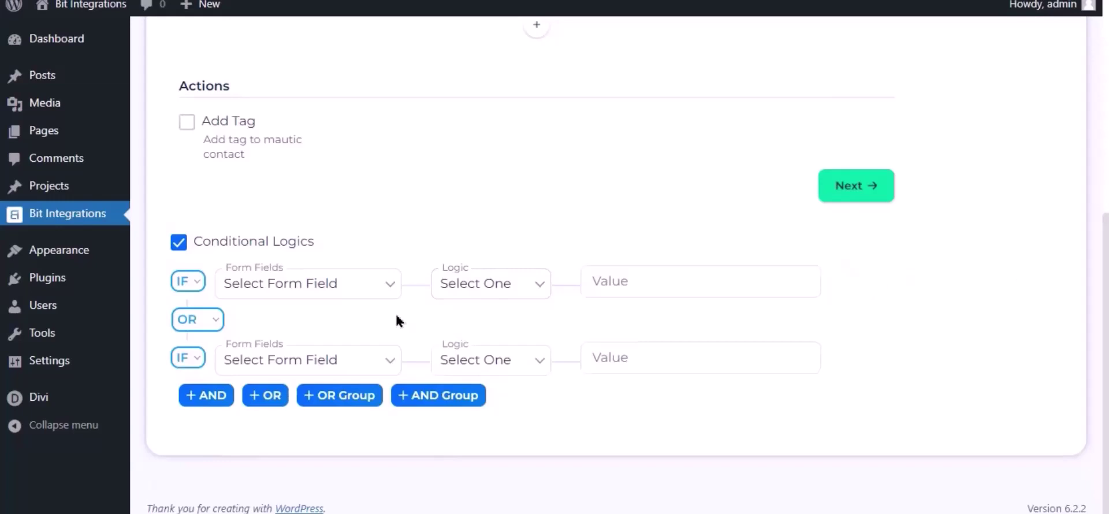
left_click(180, 242)
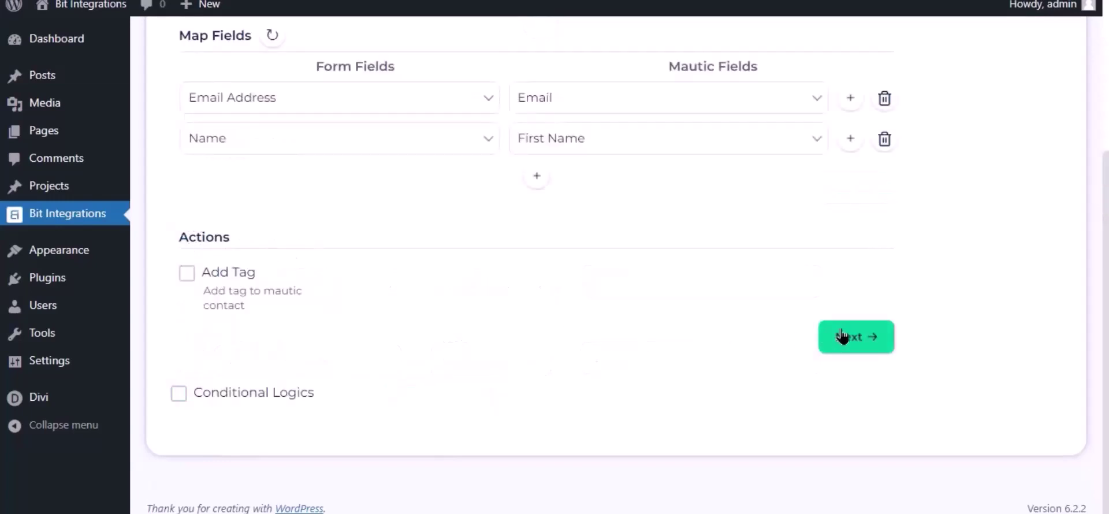
left_click(843, 336)
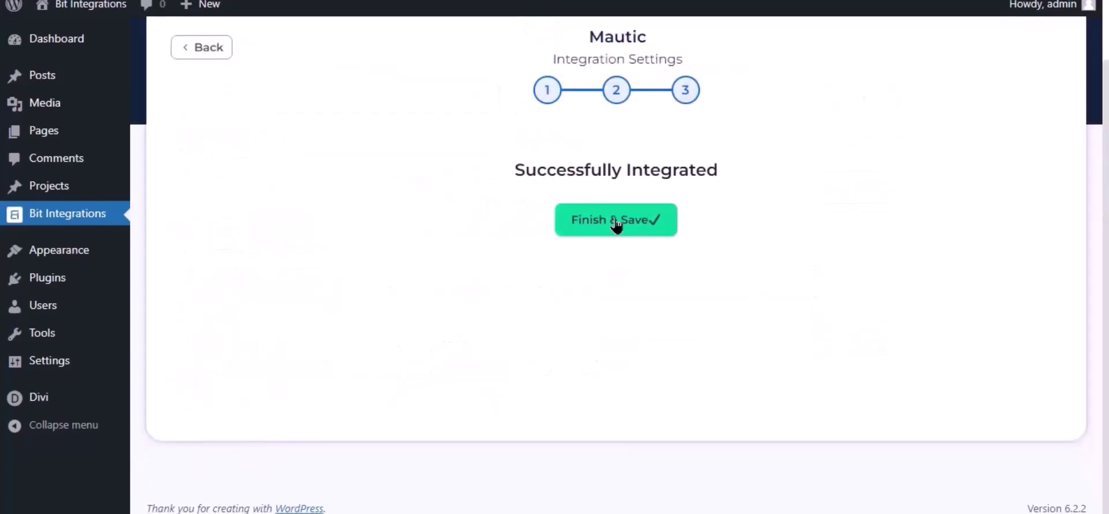
left_click(616, 222)
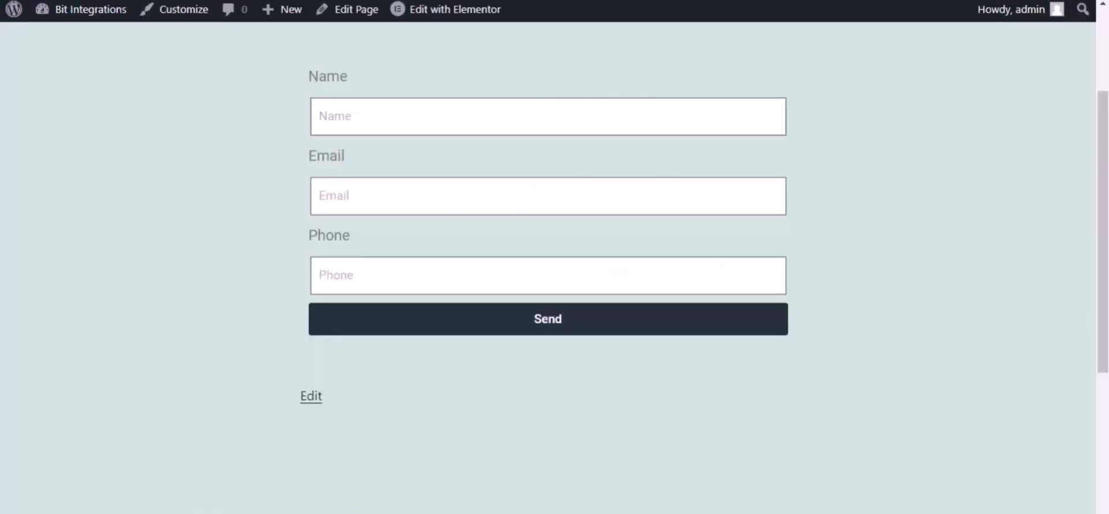
Submit the Elementor contact form with name 'Bit Integrations', a test email and a phone number.
left_click(402, 118)
type("Bit Integrations")
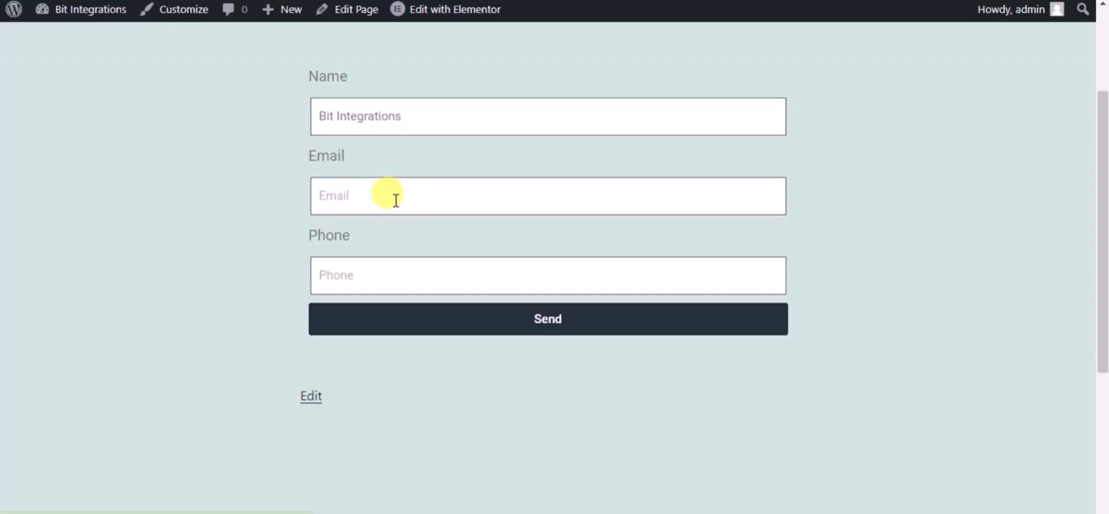
left_click(396, 200)
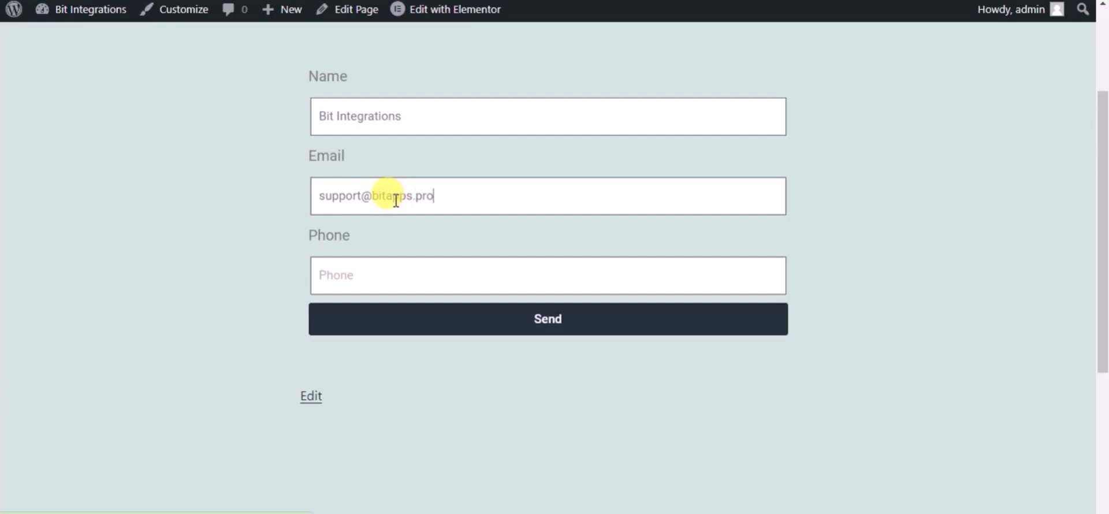
left_click(396, 274)
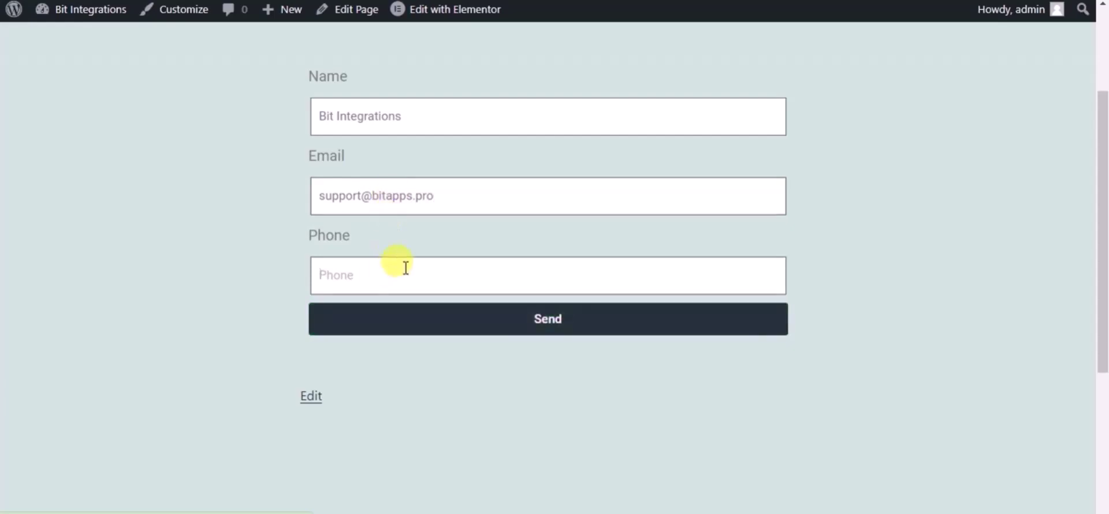
type("444555666")
left_click(411, 317)
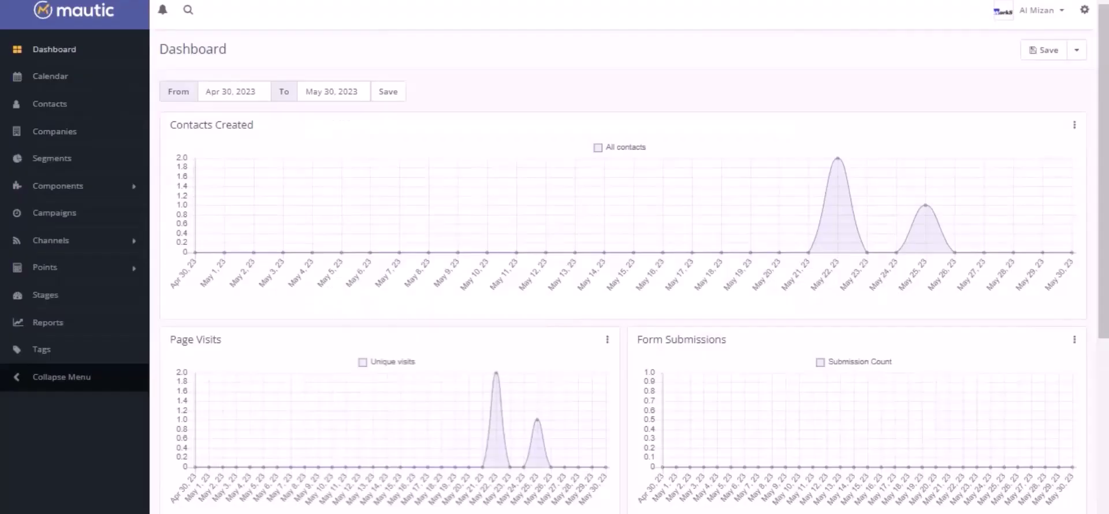
Open Mautic's Contacts list from the sidebar.
left_click(37, 108)
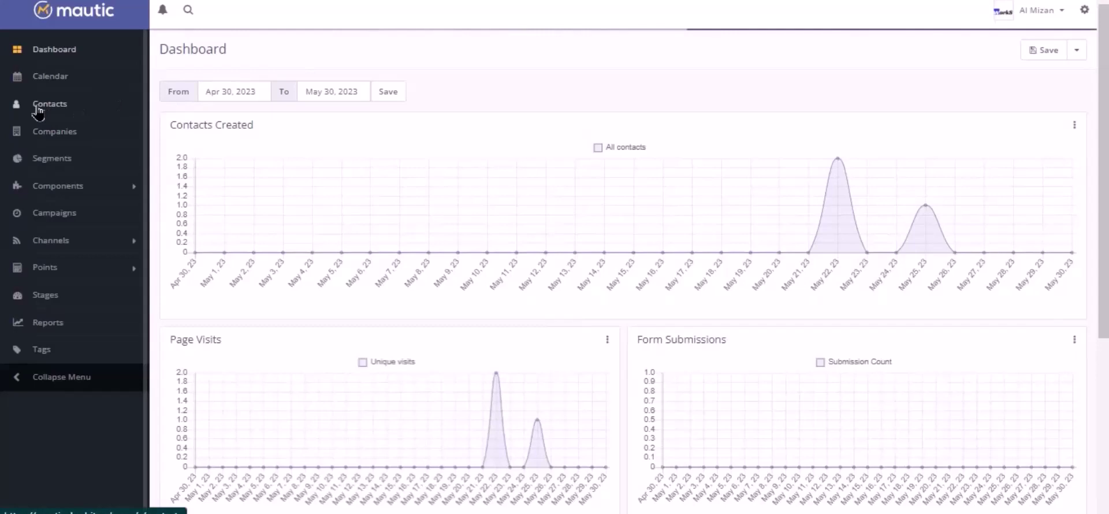